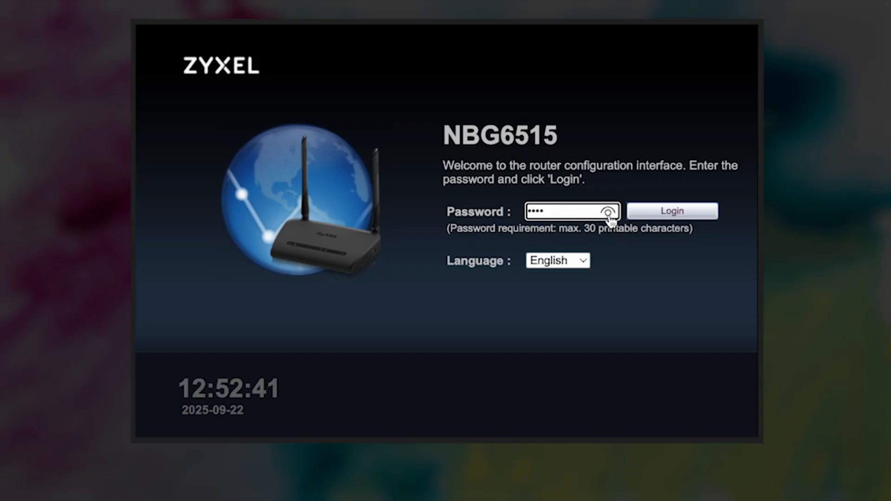
# Log in to the router with the default admin password, checking it before submitting
pyautogui.click(658, 216)
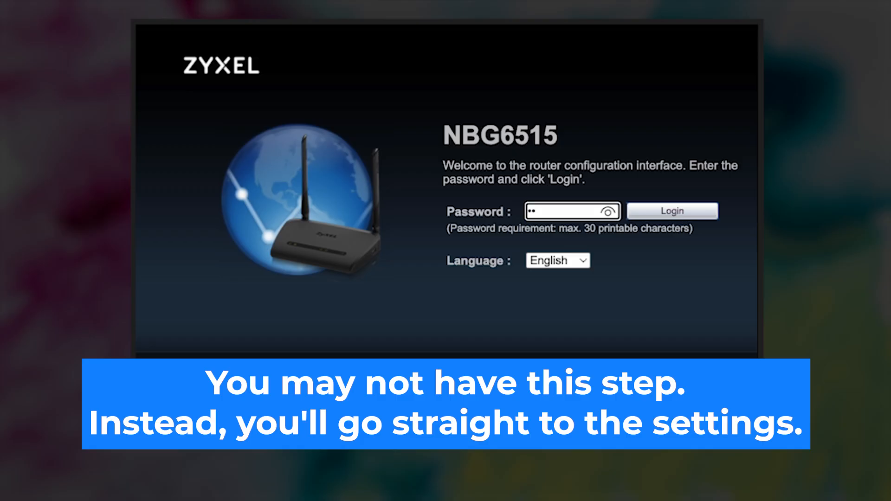
pyautogui.write('34')
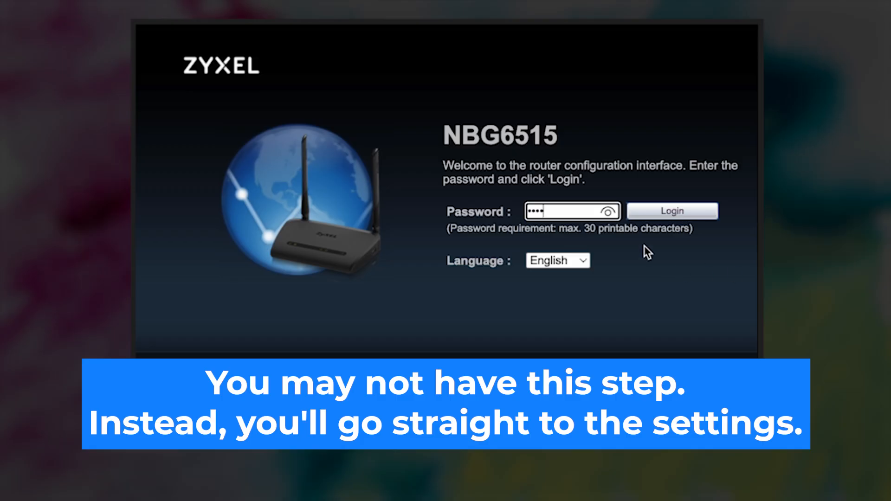
pyautogui.click(608, 212)
pyautogui.click(608, 212)
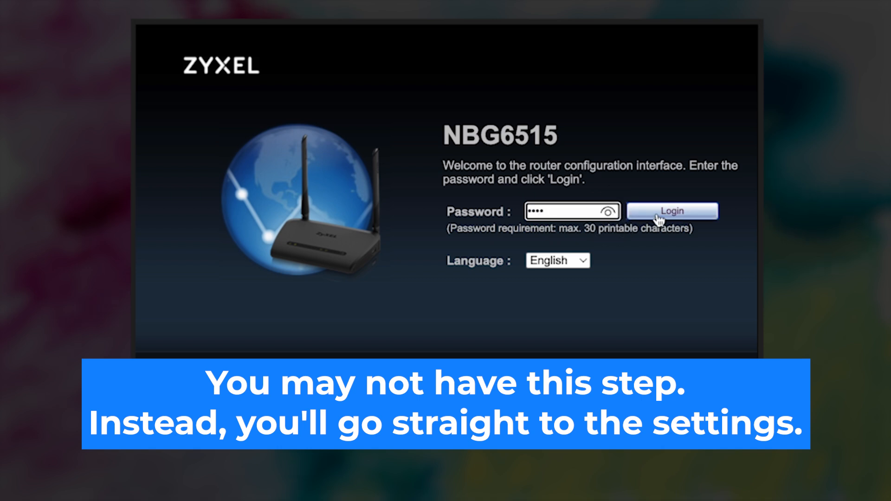
pyautogui.click(672, 211)
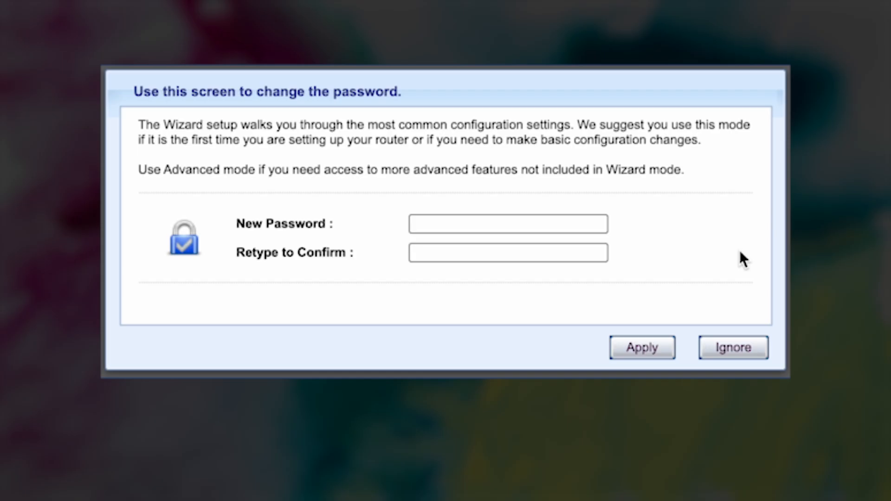
# Enter the new admin password in both password fields, verify it, and apply it
pyautogui.click(483, 224)
pyautogui.write('•••••••••')
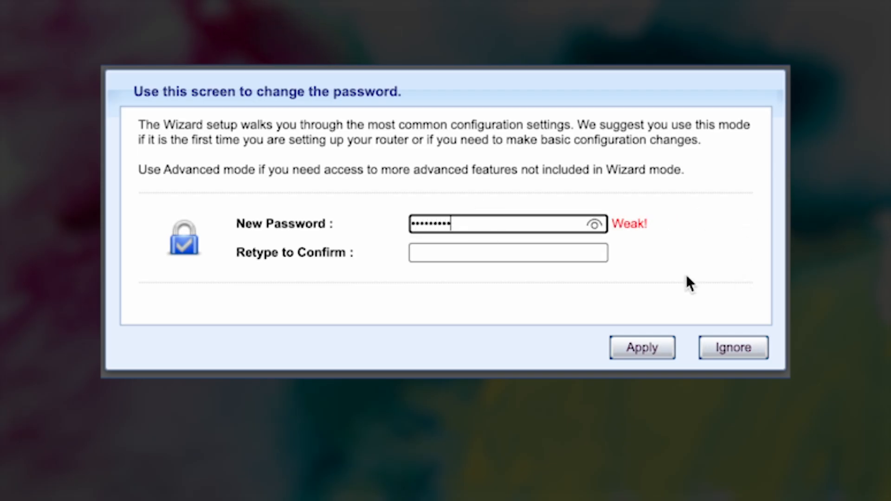
pyautogui.click(560, 254)
pyautogui.write('••')
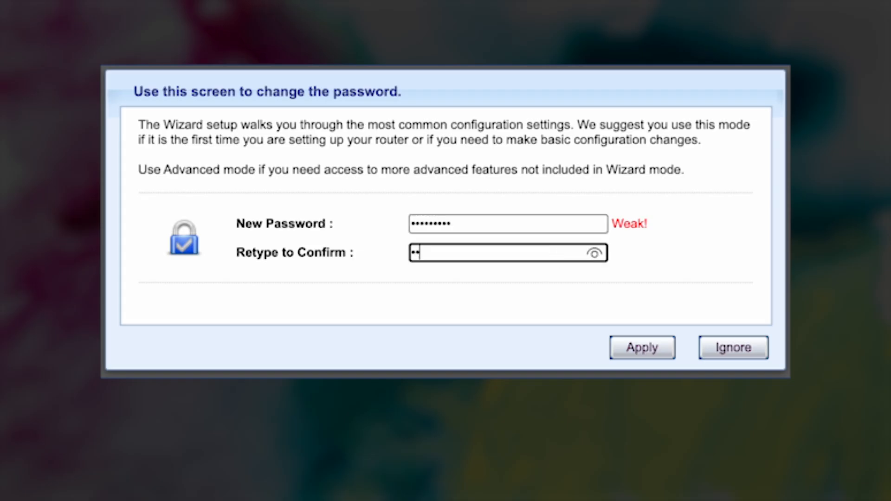
pyautogui.write('•••••••')
pyautogui.click(594, 253)
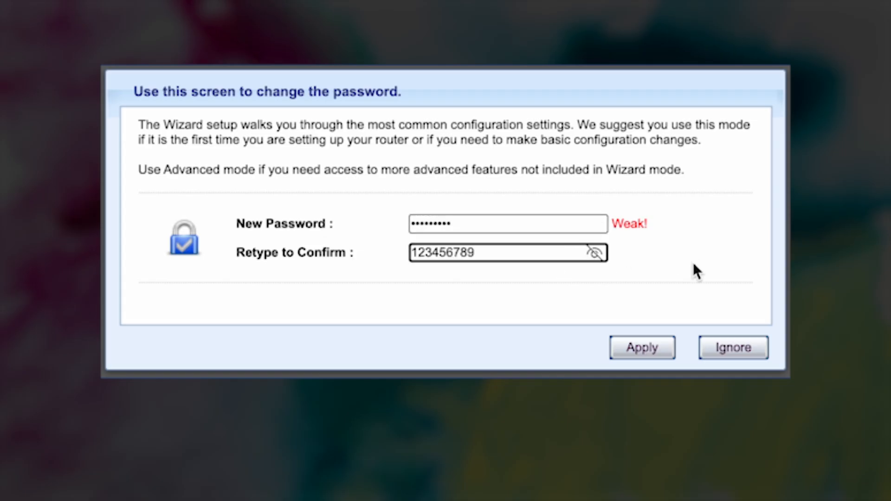
pyautogui.click(635, 349)
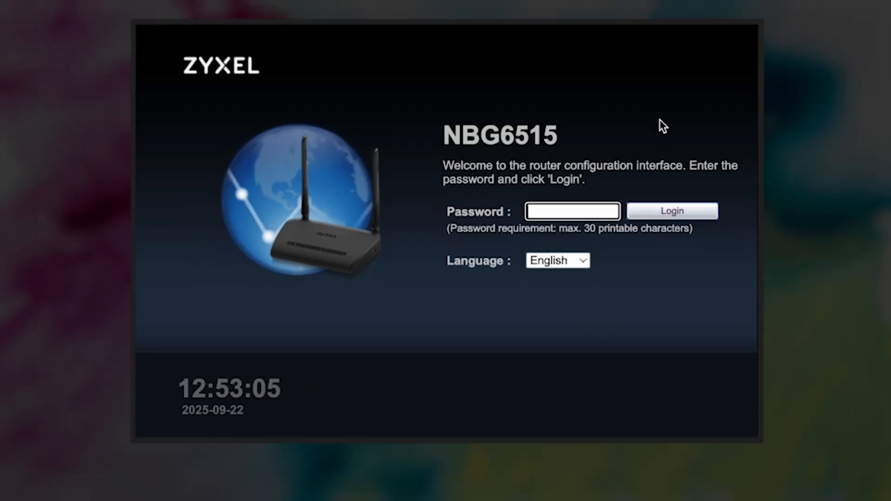
# Log in with the new admin password after revealing it to verify
pyautogui.write('•••••••••')
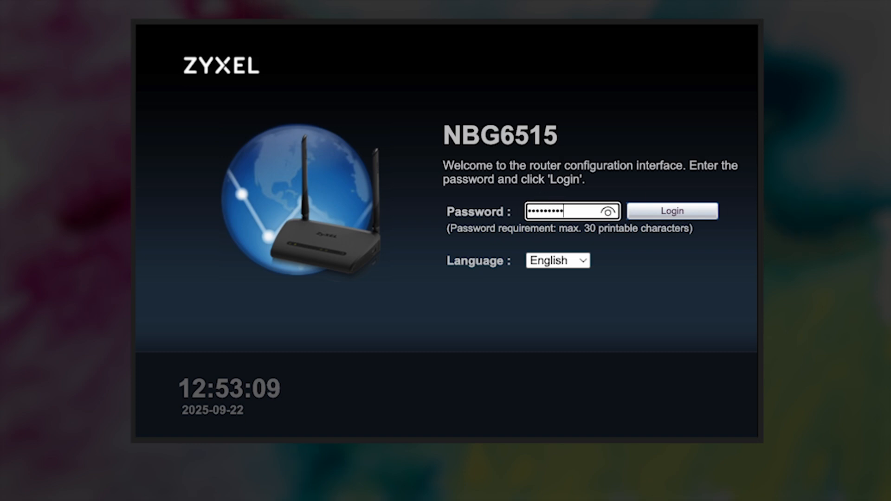
pyautogui.click(607, 214)
pyautogui.click(667, 220)
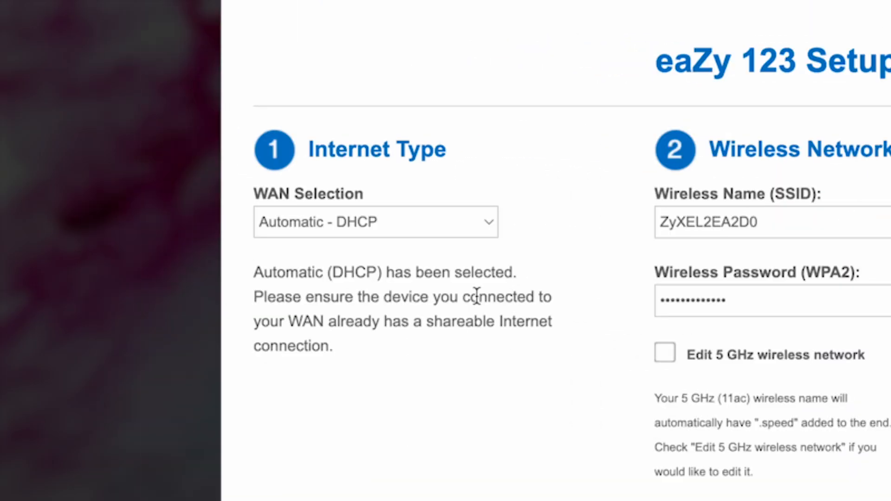
pyautogui.click(487, 228)
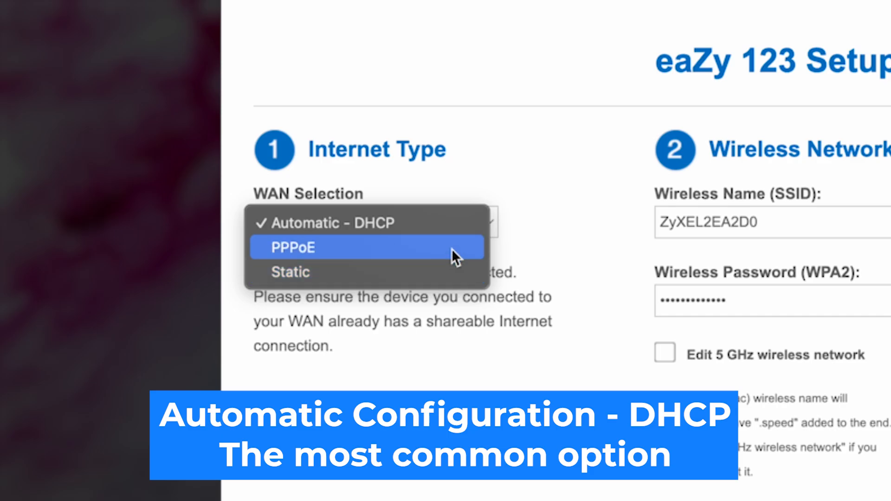
pyautogui.click(379, 223)
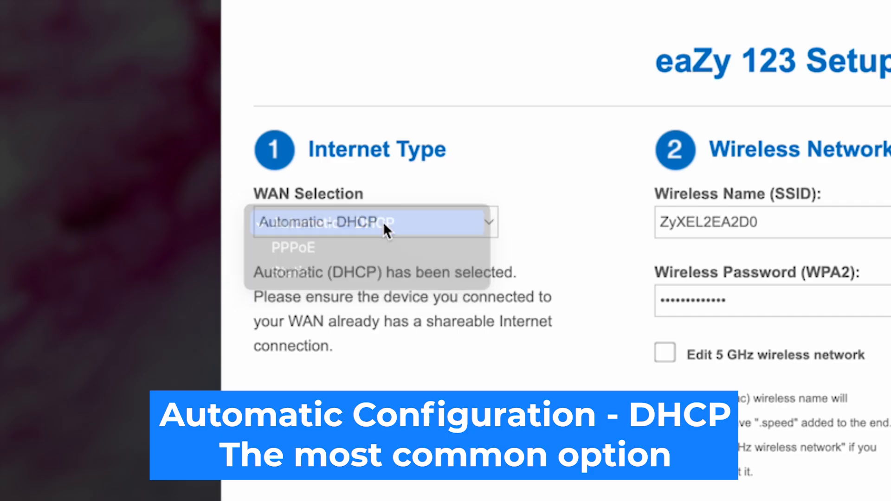
pyautogui.click(576, 248)
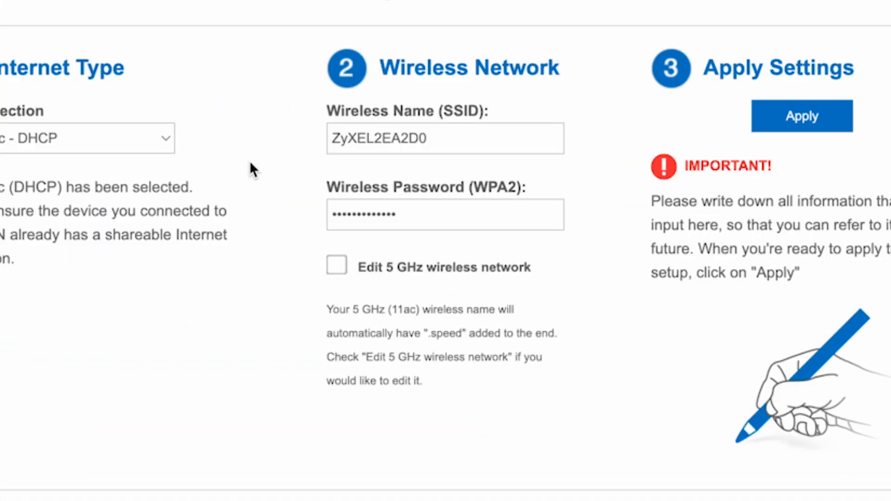
# Remove the '2EA2D0' suffix so the 2.4 GHz network is named ZyXEL
pyautogui.moveTo(462, 134); pyautogui.dragTo(374, 136)
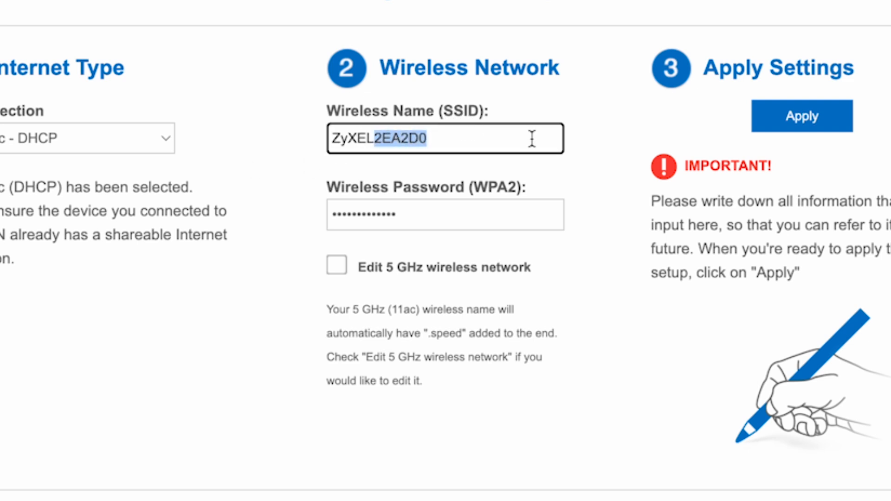
pyautogui.press('BackSpace')
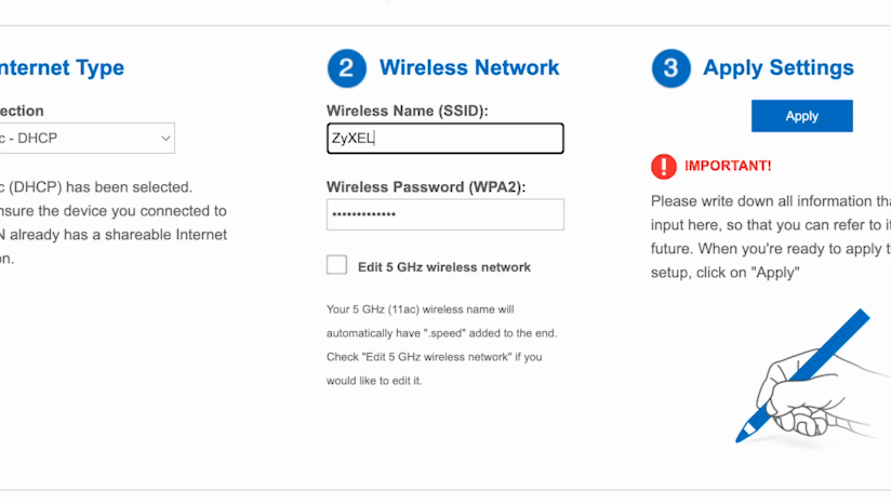
pyautogui.click(592, 361)
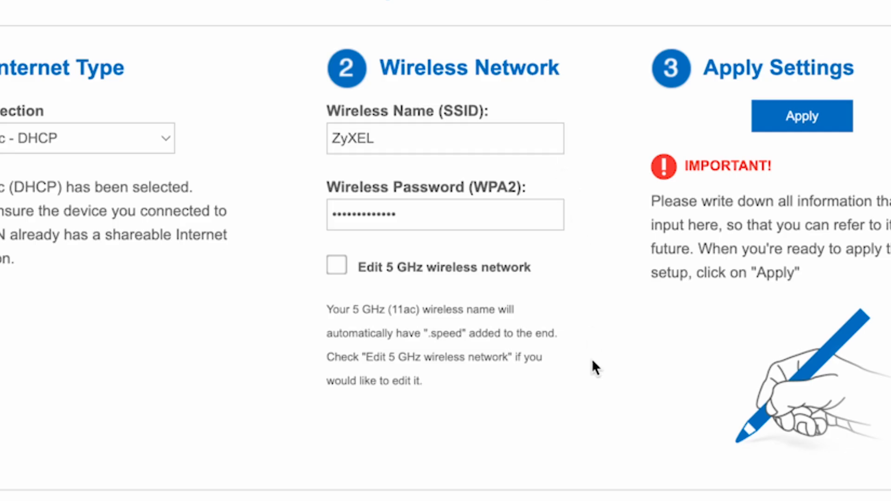
# Replace the existing 2.4 GHz WPA2 password with a new one
pyautogui.click(461, 209)
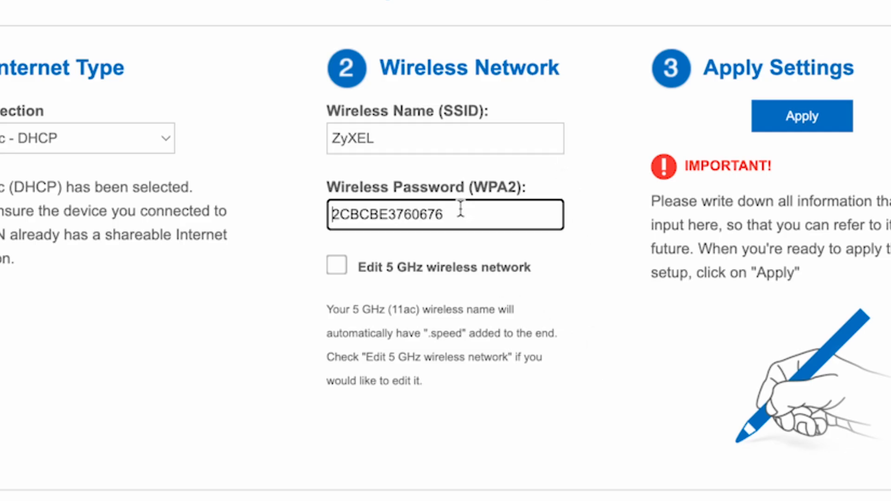
pyautogui.moveTo(473, 213); pyautogui.dragTo(322, 213)
pyautogui.write('123')
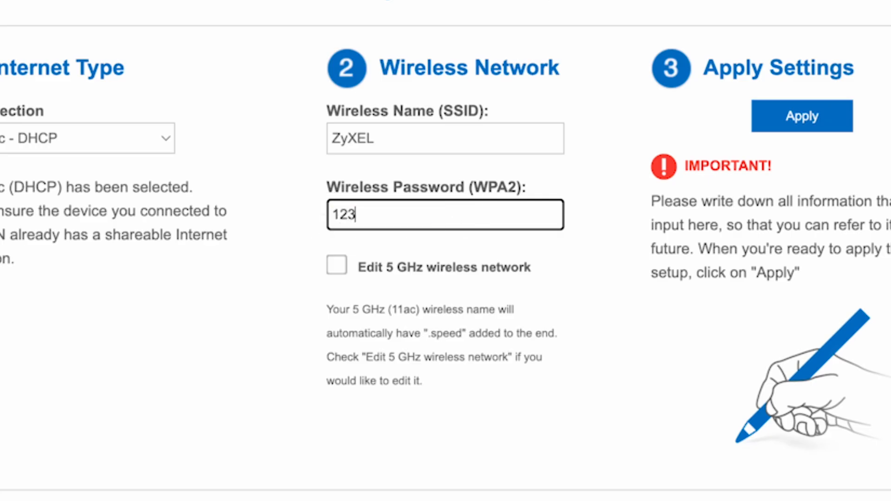
pyautogui.write('456789')
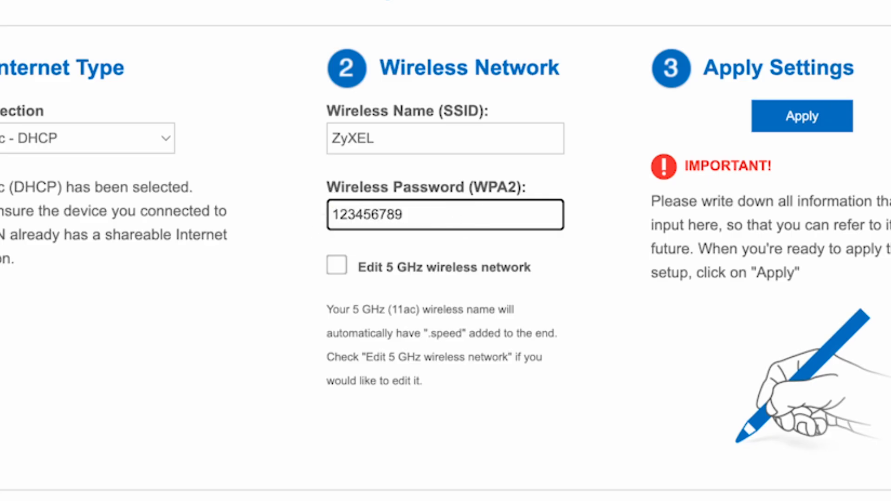
pyautogui.click(543, 333)
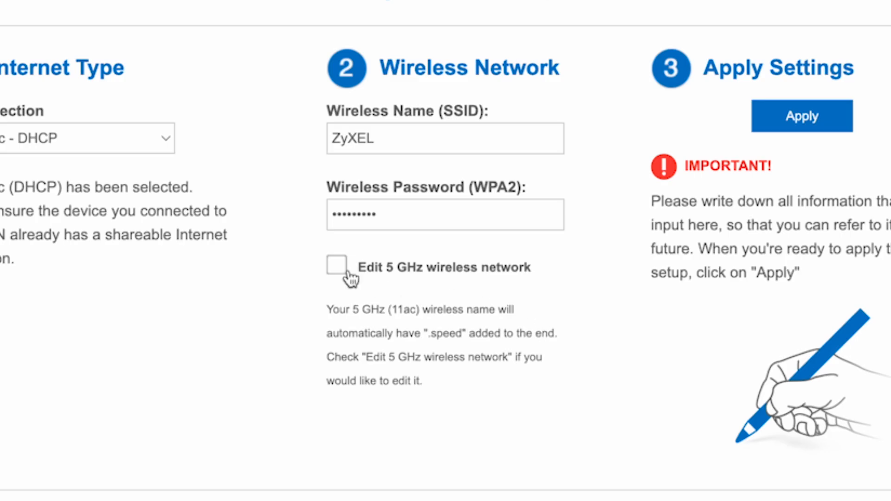
# Enable separate 5 GHz settings, rename that network ZyXEL 5G, and give it a distinct password
pyautogui.click(335, 266)
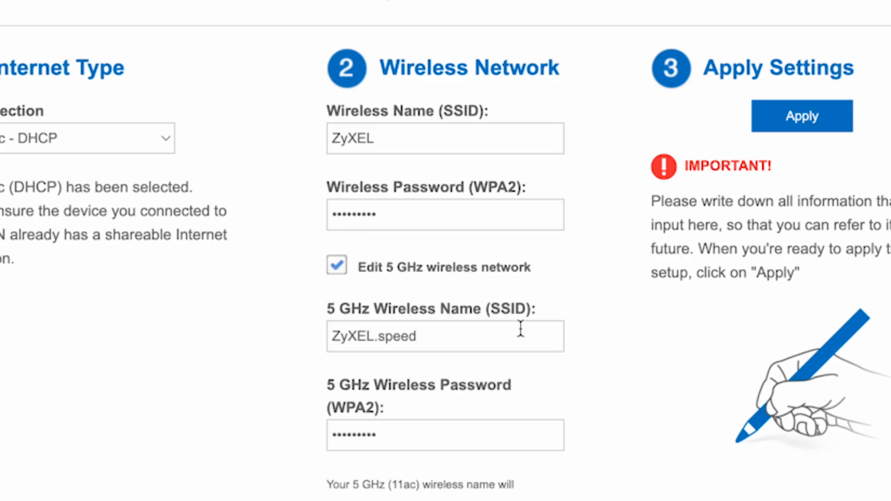
pyautogui.click(450, 336)
pyautogui.moveTo(450, 336); pyautogui.dragTo(378, 335)
pyautogui.press('BackSpace')
pyautogui.press('BackSpace')
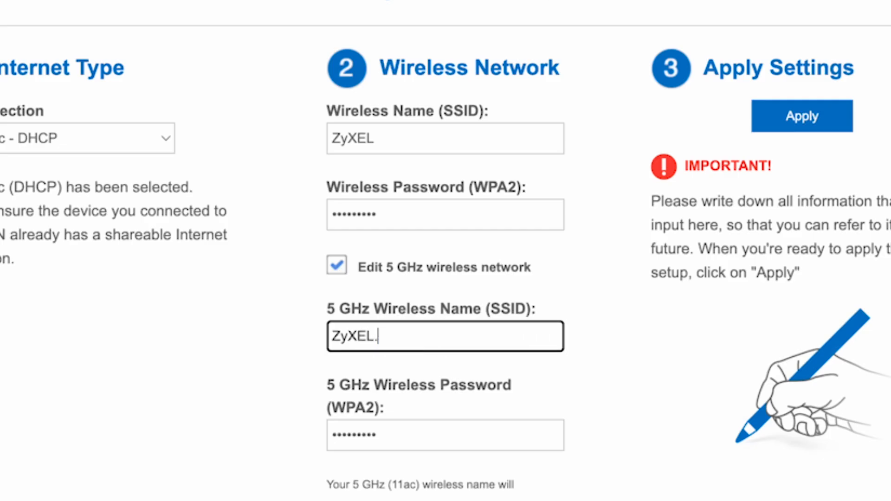
pyautogui.write('5G')
pyautogui.click(498, 444)
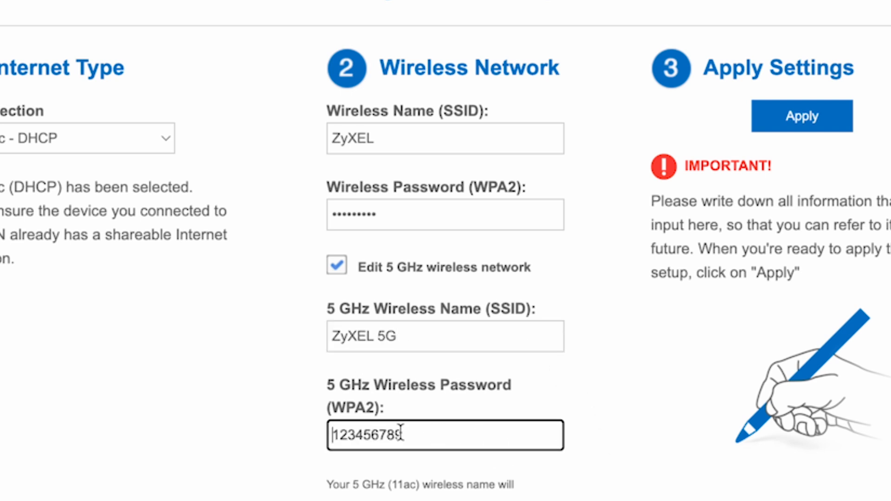
pyautogui.click(462, 427)
pyautogui.write('5G')
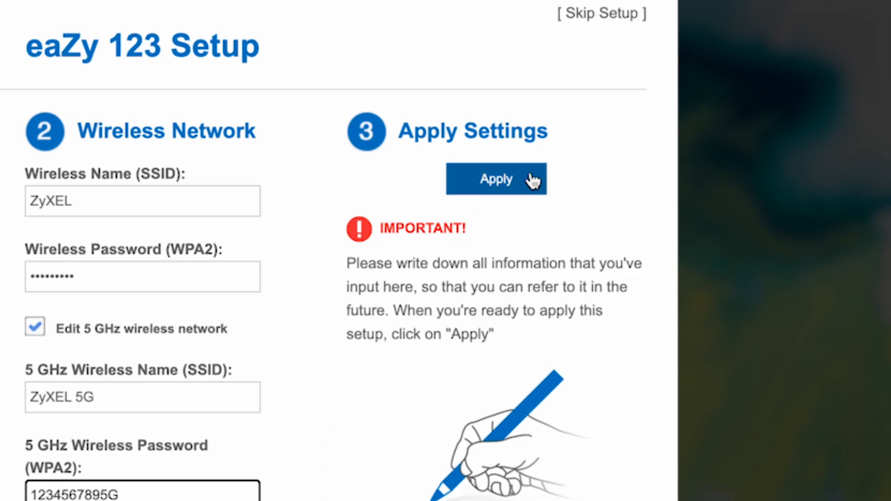
# Apply the new wireless and internet settings in the eaZy 123 wizard
pyautogui.click(535, 179)
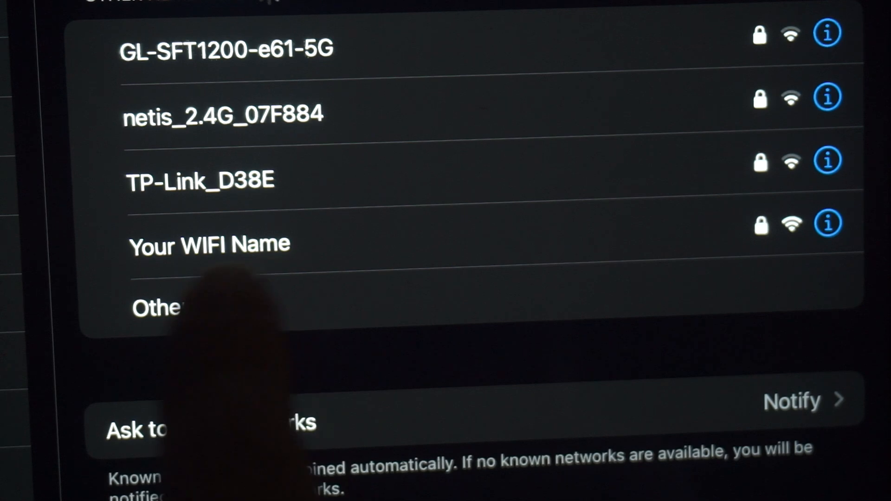
# Select the 'Your WIFI Name' network in the tablet's Wi-Fi list
pyautogui.click(273, 243)
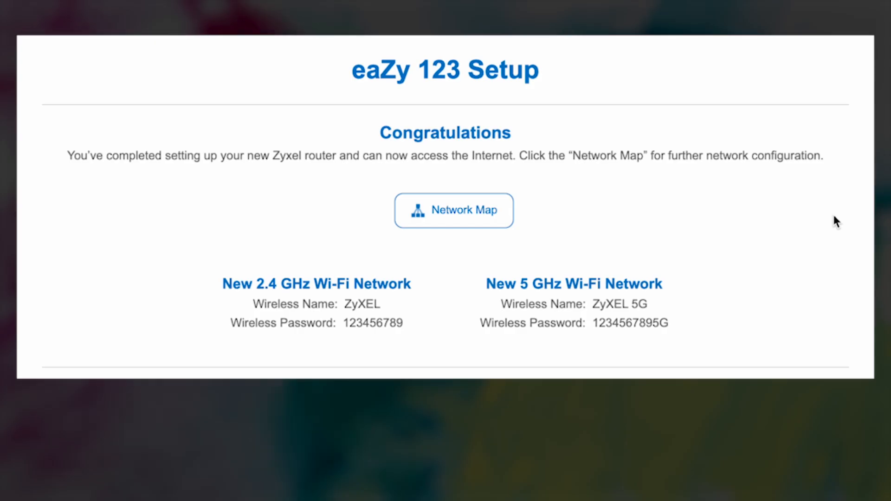
# Go from the Congratulations page to the router's Network Map dashboard
pyautogui.click(471, 211)
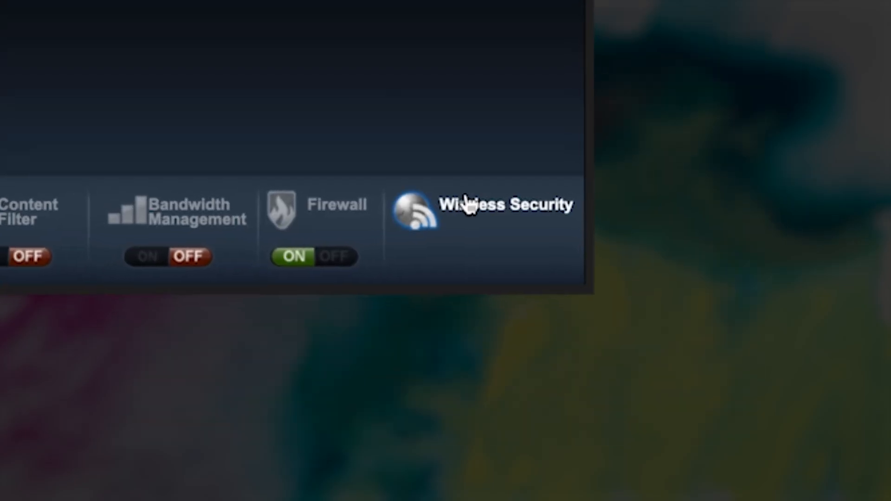
# Reapply the WPA2-PSK security for ZyXEL and ZyXEL 5G unchanged, then close Wireless Security
pyautogui.click(466, 204)
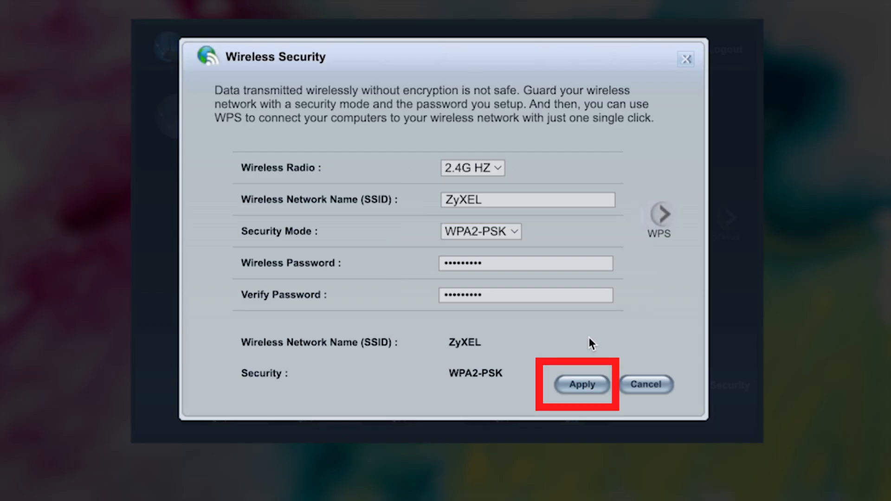
pyautogui.click(595, 385)
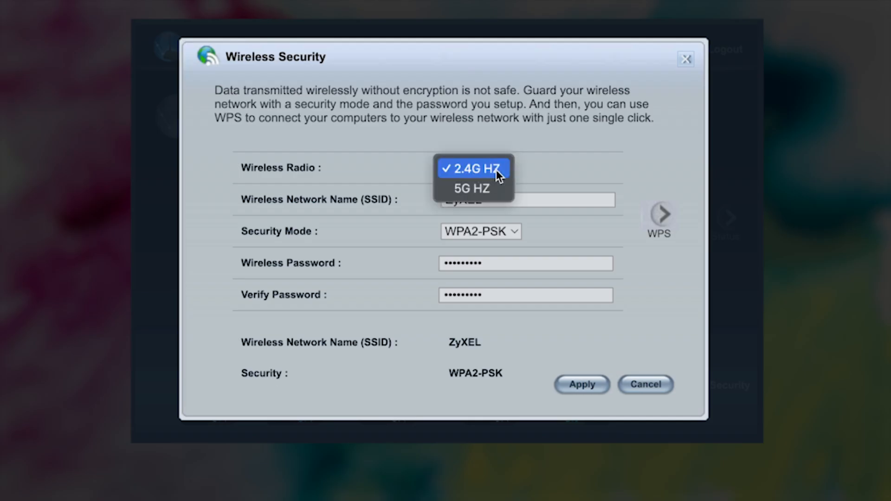
pyautogui.click(489, 188)
pyautogui.click(502, 174)
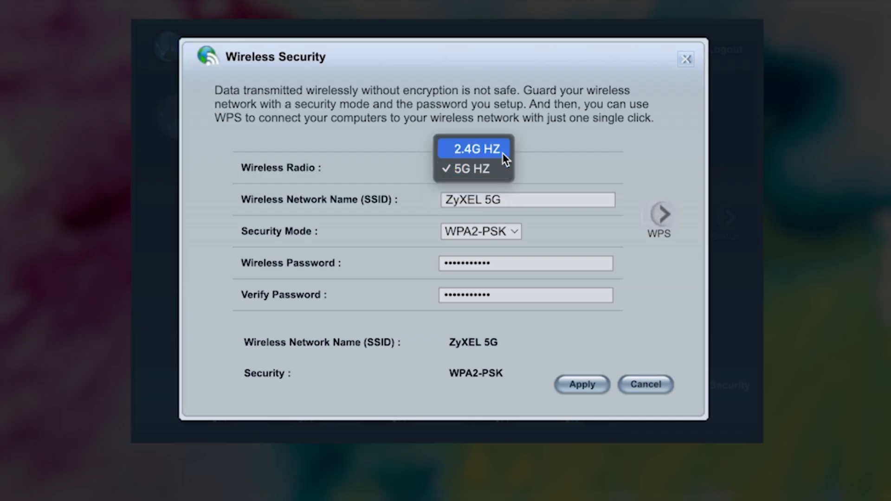
pyautogui.click(502, 154)
pyautogui.click(497, 199)
pyautogui.click(497, 263)
pyautogui.click(502, 297)
pyautogui.click(595, 384)
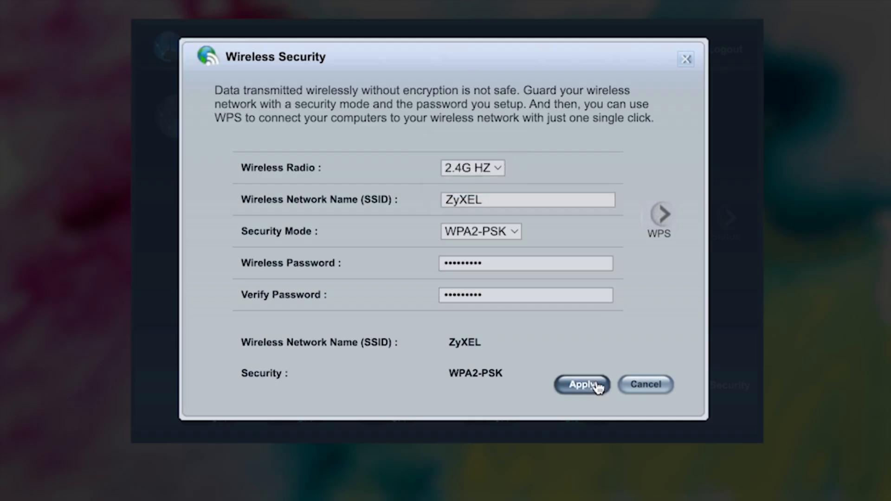
pyautogui.click(685, 60)
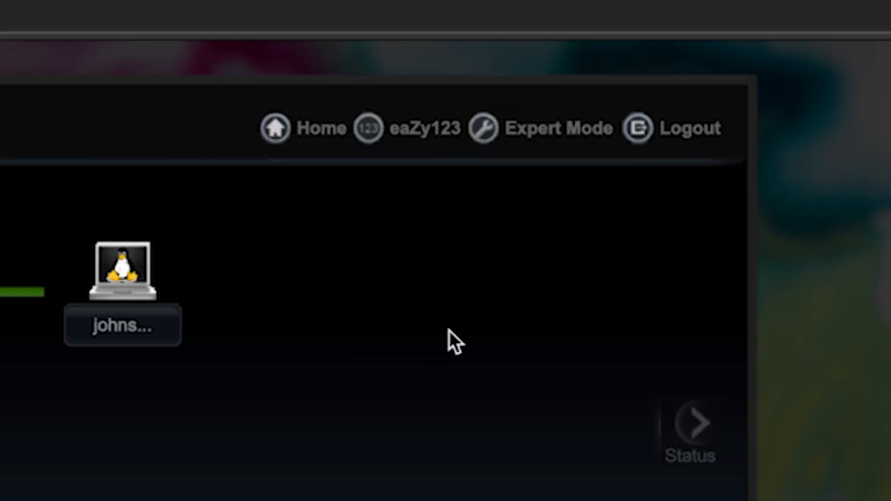
# Restart the router from Expert Mode's Maintenance > Restart page and confirm with OK
pyautogui.click(524, 136)
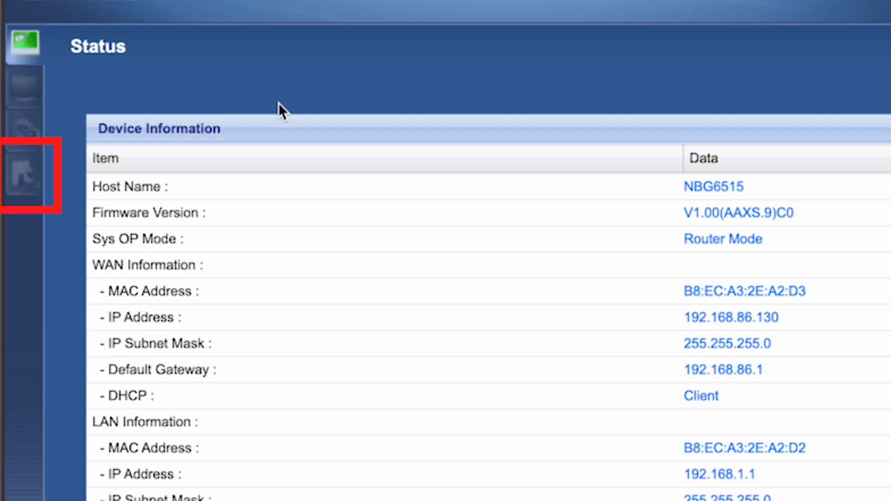
pyautogui.click(16, 173)
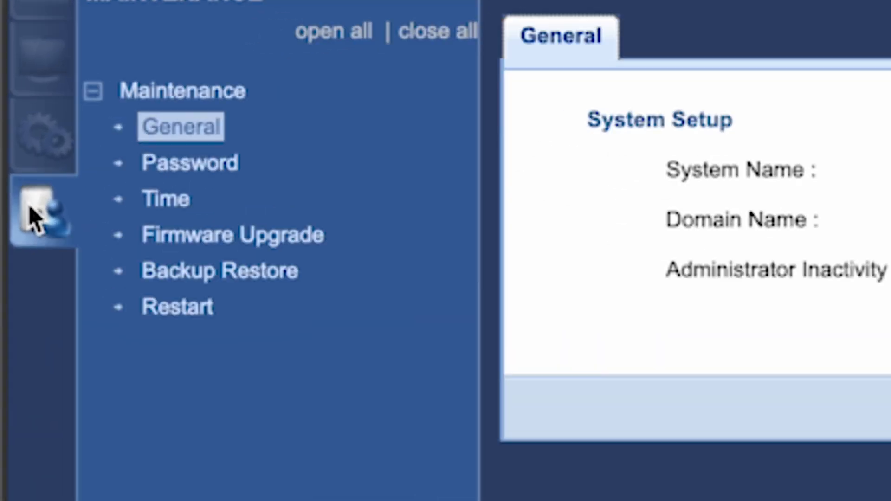
pyautogui.click(175, 307)
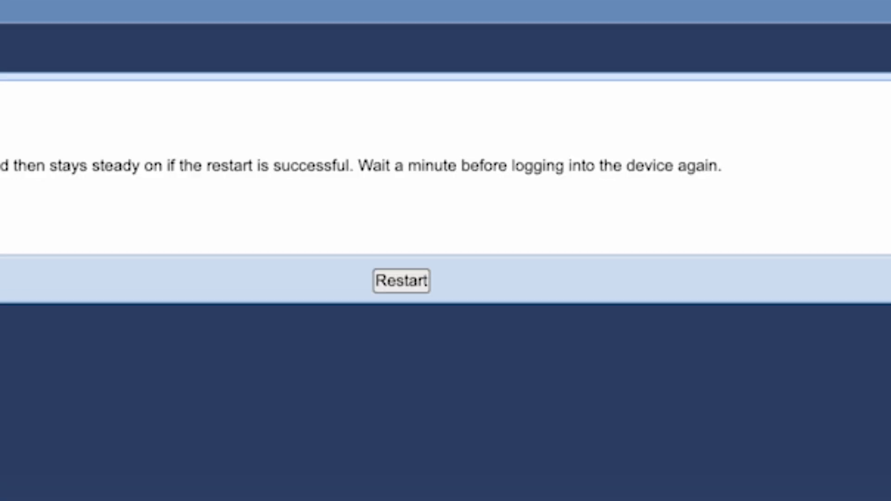
pyautogui.click(407, 281)
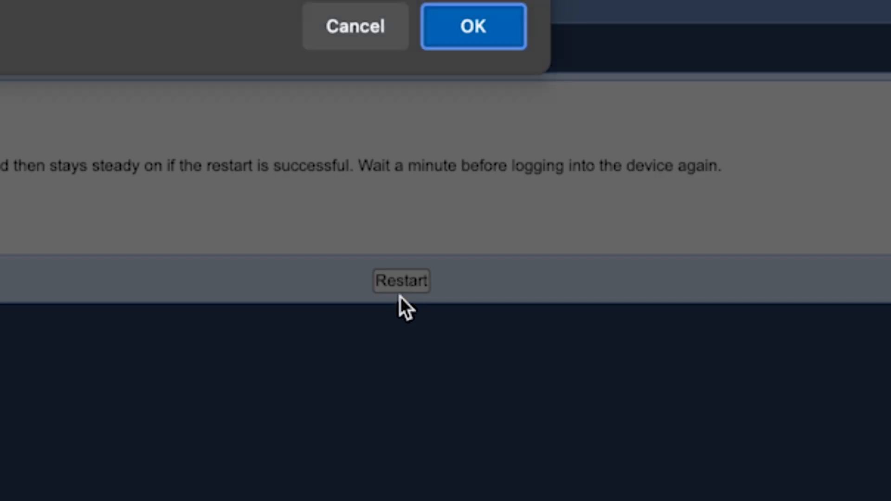
pyautogui.click(634, 143)
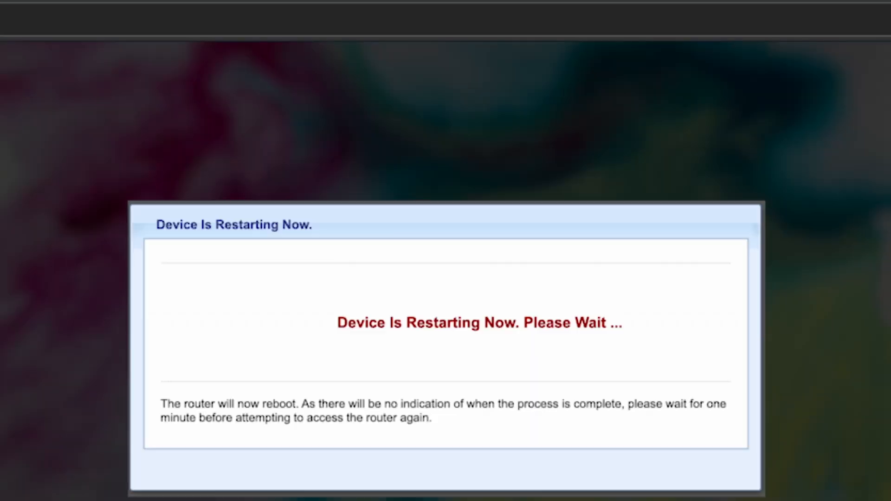